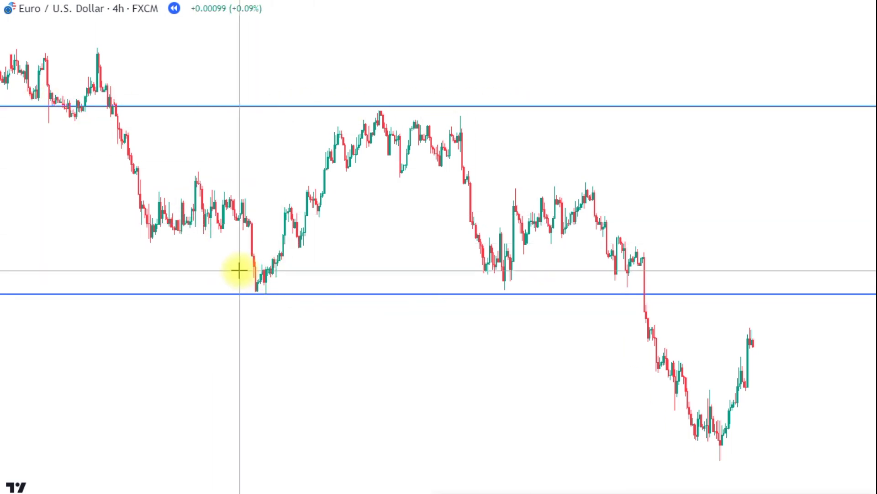
Step: Zoom out on the EUR/USD 4h chart to frame the range between the two blue lines
scroll(198, 214, "down", 6)
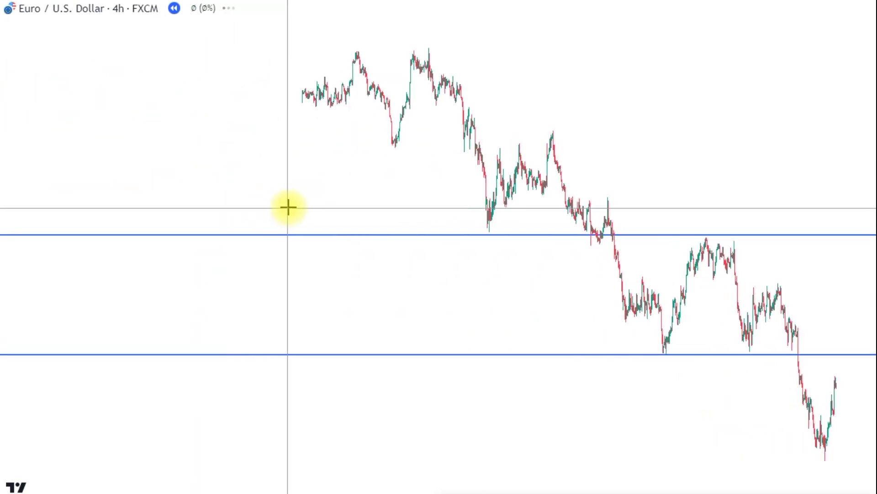
scroll(296, 209, "down", 6)
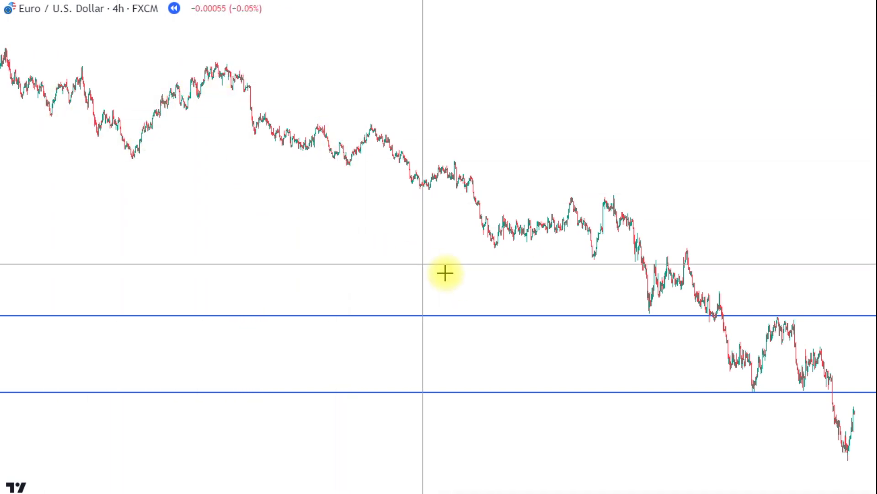
left_click_drag(446, 287, 297, 239)
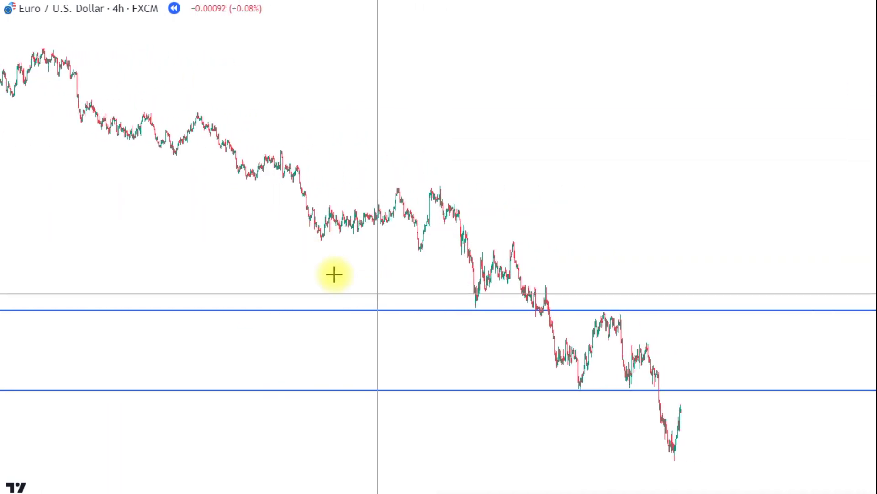
mouse_move(44, 51)
left_mouse_down()
mouse_move(111, 137)
mouse_move(182, 143)
mouse_move(205, 111)
mouse_move(317, 238)
mouse_move(413, 185)
mouse_move(484, 310)
mouse_move(517, 243)
mouse_move(552, 337)
mouse_move(608, 334)
mouse_move(665, 433)
mouse_move(640, 426)
mouse_move(695, 407)
left_mouse_up()
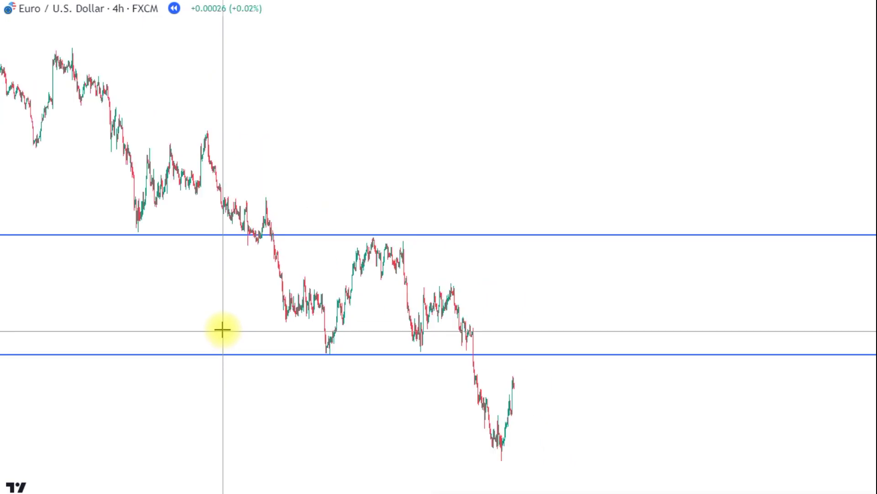
scroll(221, 327, "up", 3)
mouse_move(222, 327)
left_mouse_down()
mouse_move(172, 337)
mouse_move(517, 344)
left_mouse_up()
scroll(410, 355, "up", 5)
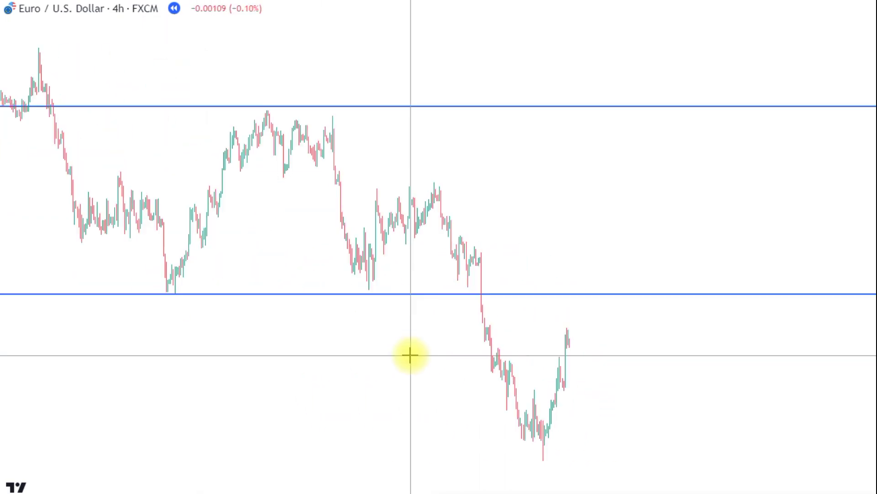
Step: Sketch trial brush strokes from the range low and range top, then delete them
scroll(218, 368, "down", 3)
left_click_drag(217, 368, 449, 373)
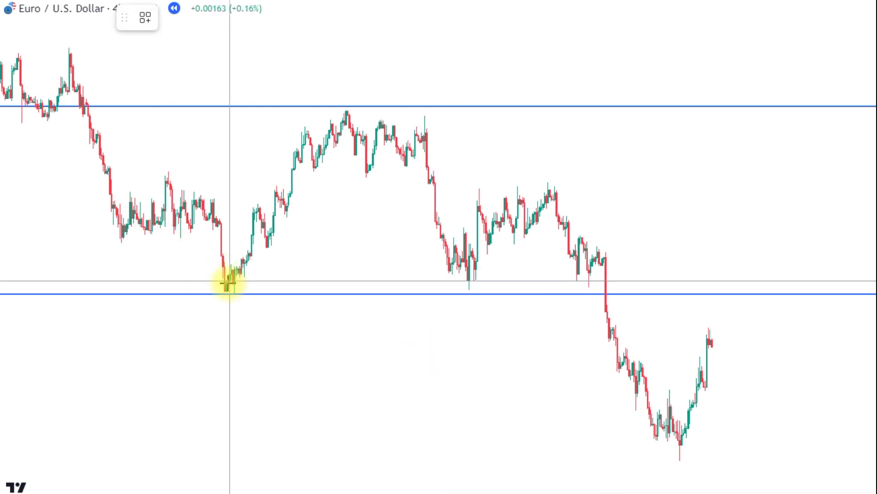
mouse_move(227, 290)
left_mouse_down()
mouse_move(320, 152)
mouse_move(378, 106)
mouse_move(360, 151)
left_mouse_up()
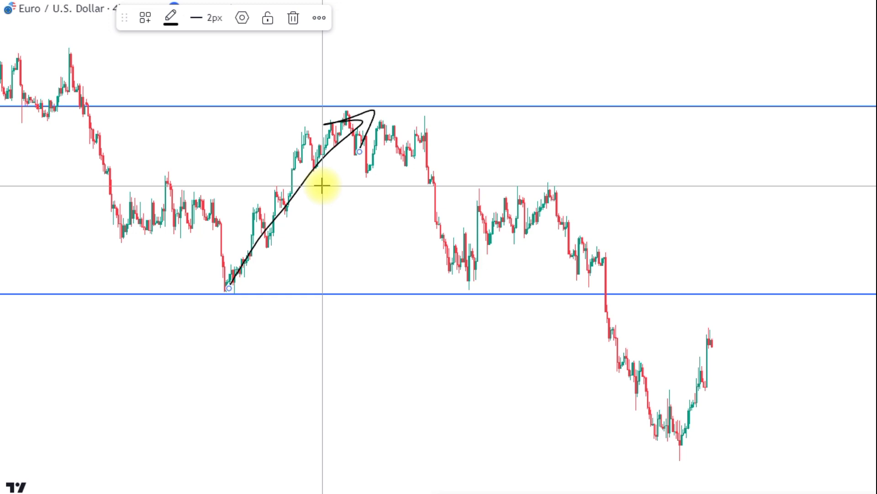
key("Delete")
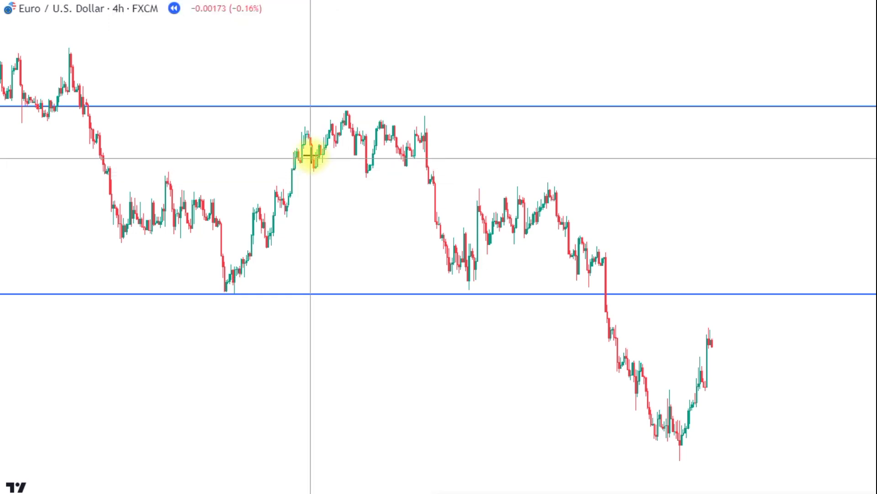
mouse_move(343, 110)
left_mouse_down()
mouse_move(583, 383)
mouse_move(652, 451)
mouse_move(660, 446)
left_mouse_up()
key("Delete")
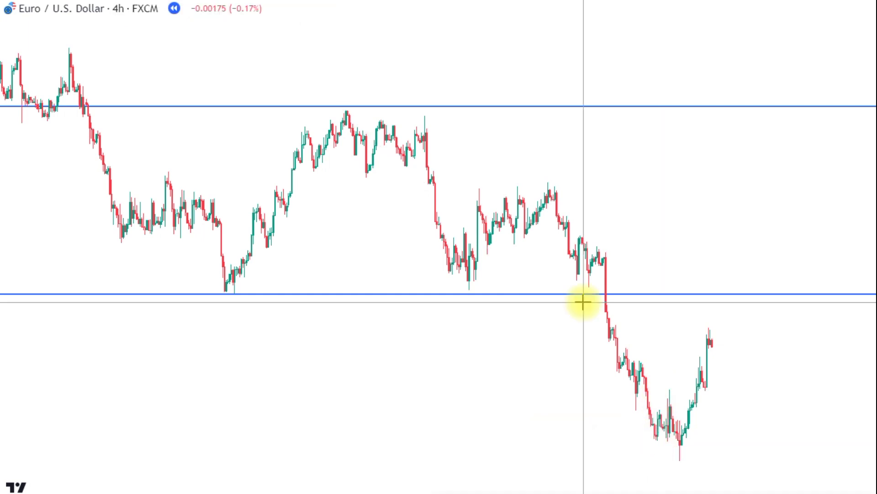
Step: Underline the breakdown at the lower blue line and handwrite 30 beside it
left_click_drag(596, 295, 640, 295)
left_click_drag(624, 263, 634, 293)
mouse_move(667, 255)
left_mouse_down()
mouse_move(667, 304)
mouse_move(672, 251)
mouse_move(692, 267)
left_mouse_up()
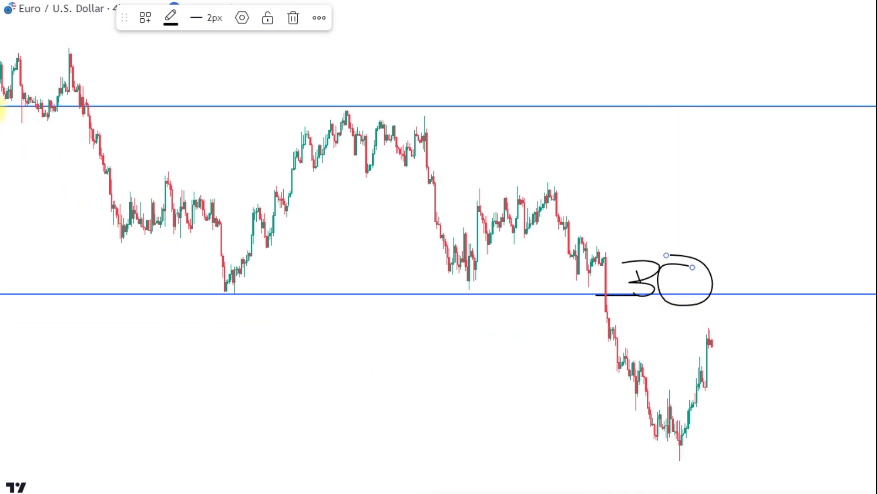
left_click(51, 184)
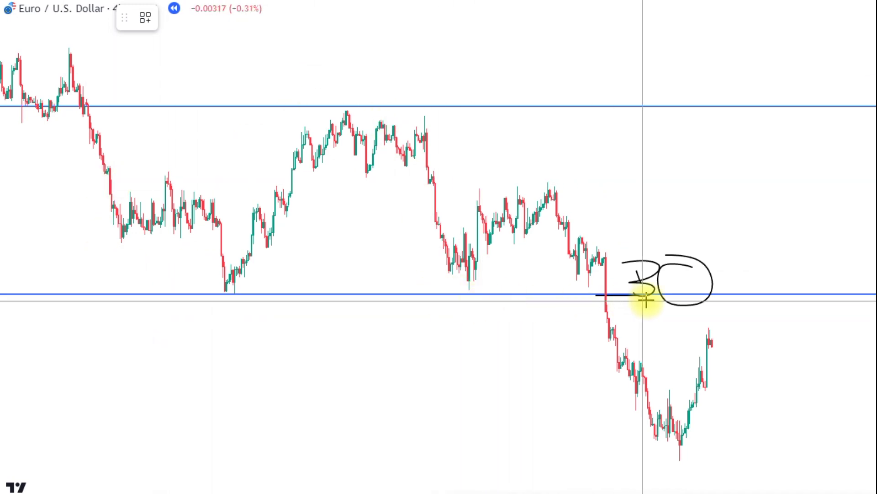
Step: Place a short entered at the lower line, stop raised to the upper line, target pushed lower
left_click(605, 295)
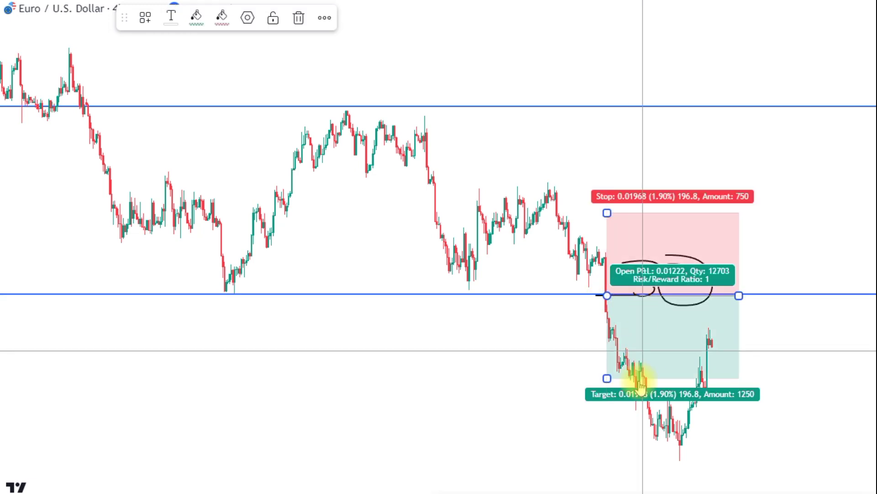
left_click_drag(607, 213, 608, 94)
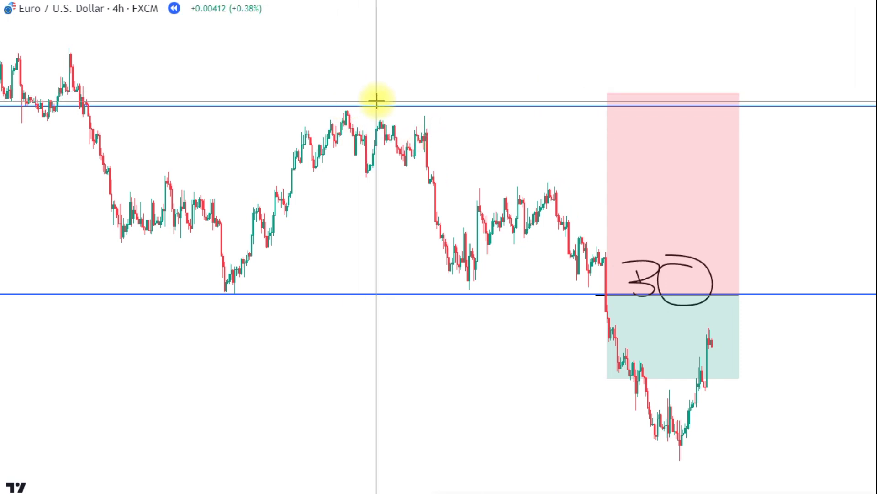
mouse_move(682, 103)
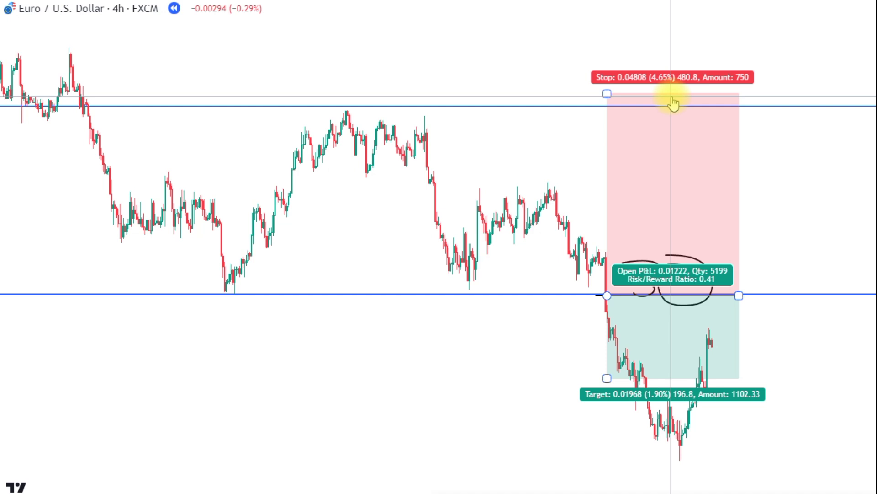
mouse_move(607, 378)
left_mouse_down()
mouse_move(628, 438)
mouse_move(640, 389)
left_mouse_up()
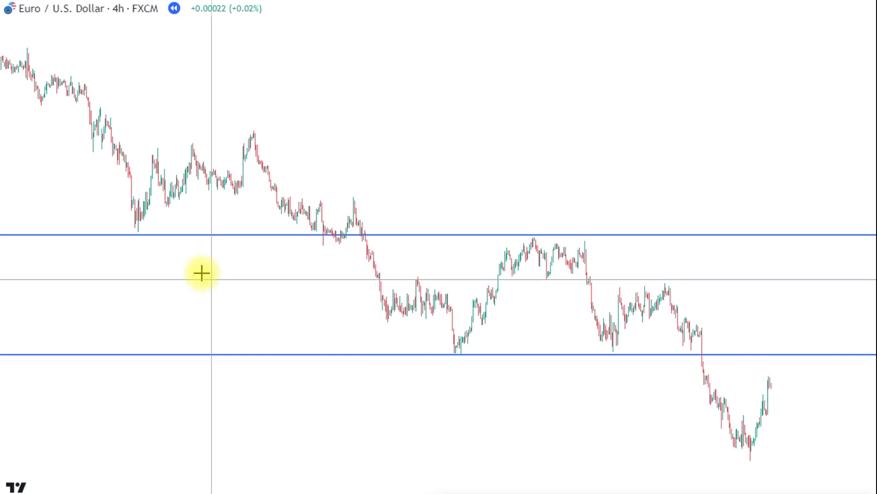
left_click(146, 236)
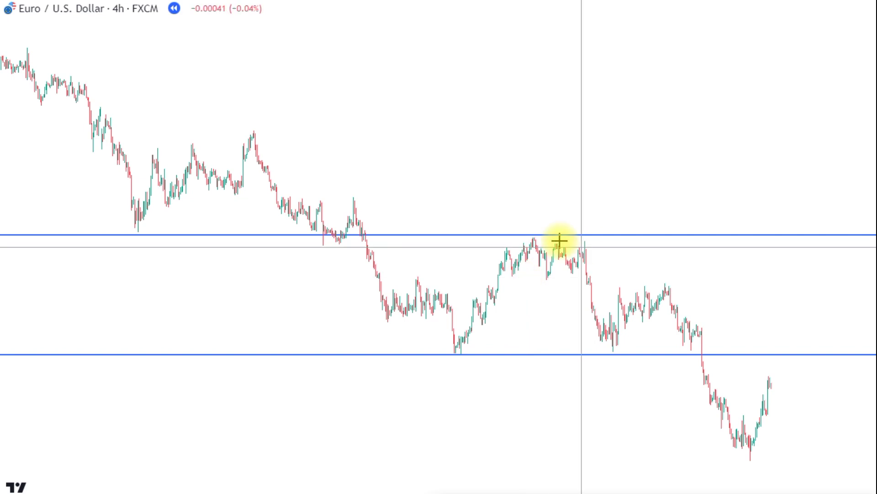
scroll(450, 286, "up", 3)
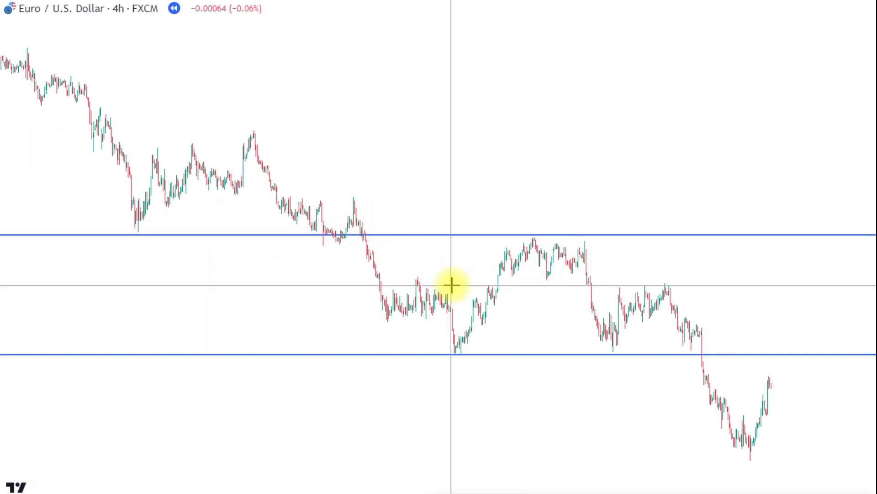
scroll(434, 260, "down", 1)
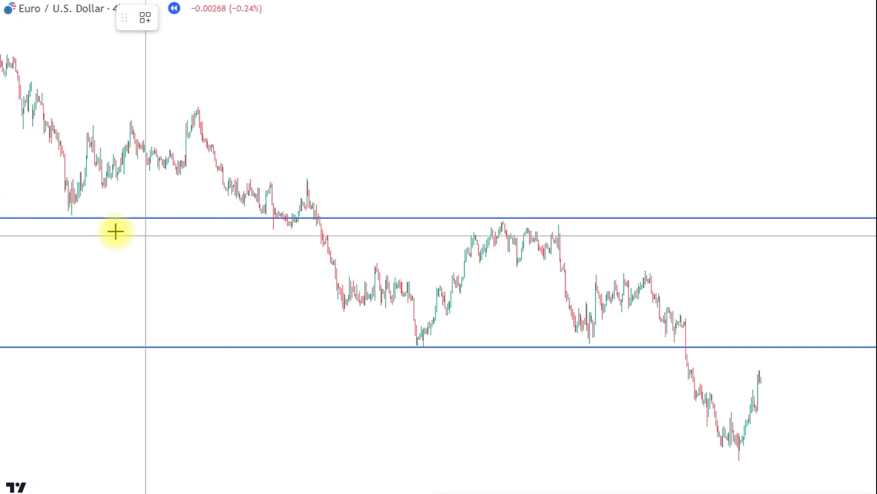
Step: Draw a thin rectangle zone along the upper blue line across the earlier candles
left_click(60, 213)
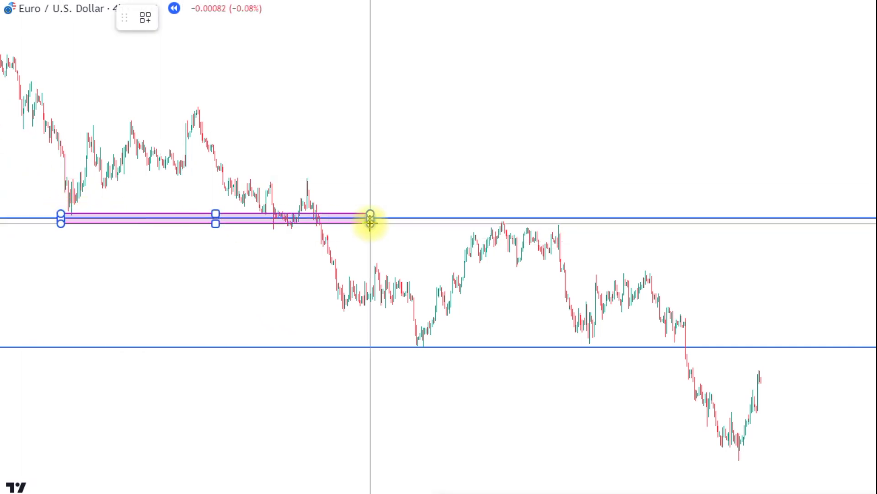
left_click(599, 222)
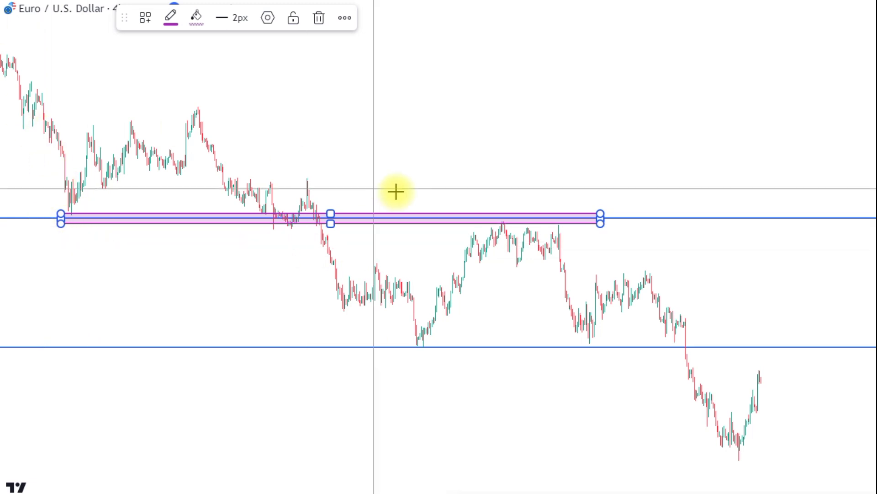
scroll(397, 210, "up", 5)
left_click(362, 213)
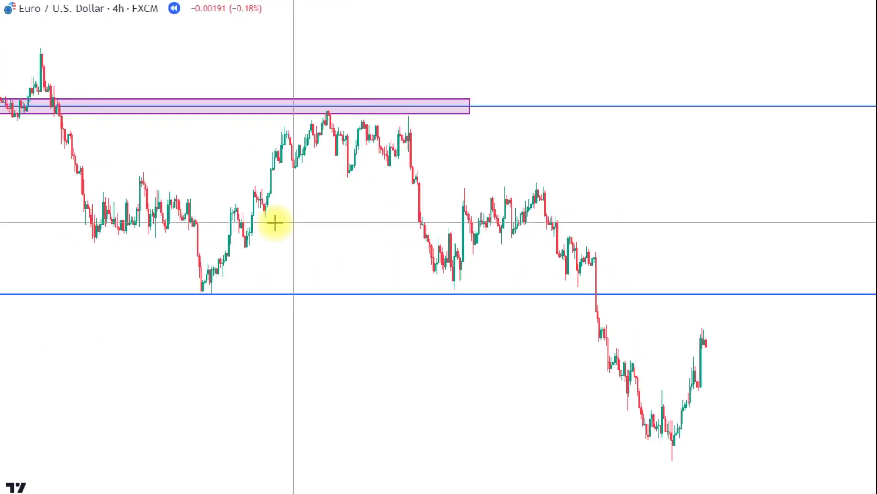
Step: Delete the thin purple zone rectangle along the upper line
left_click_drag(347, 213, 394, 206)
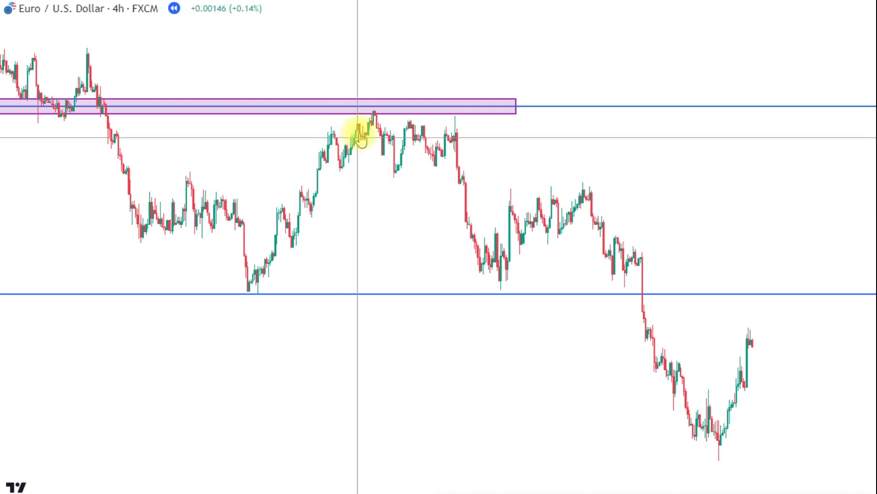
left_click(395, 115)
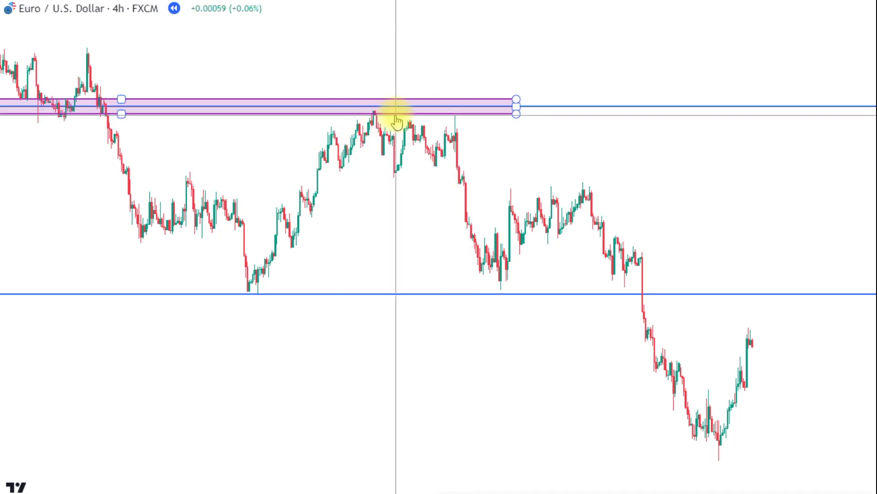
left_click(408, 136)
left_click(357, 111)
key("Delete")
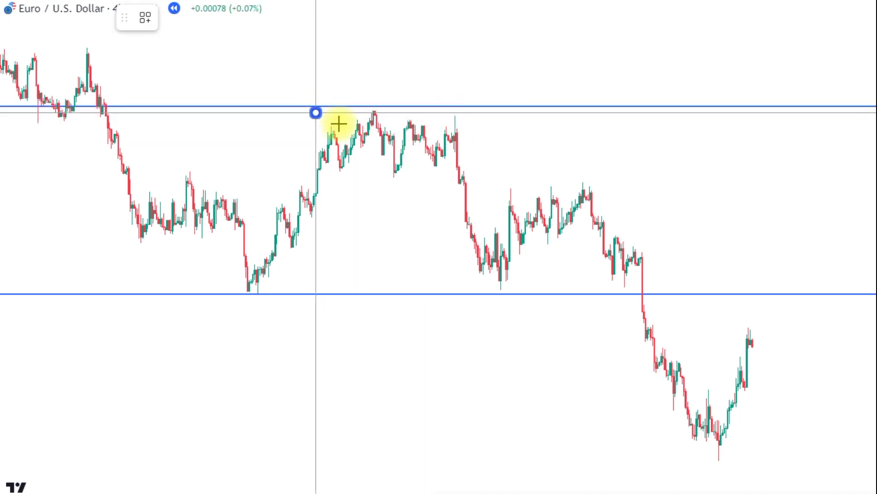
Step: Box the consolidation candles beneath the upper line, raising the box's top edge to it
left_click(492, 172)
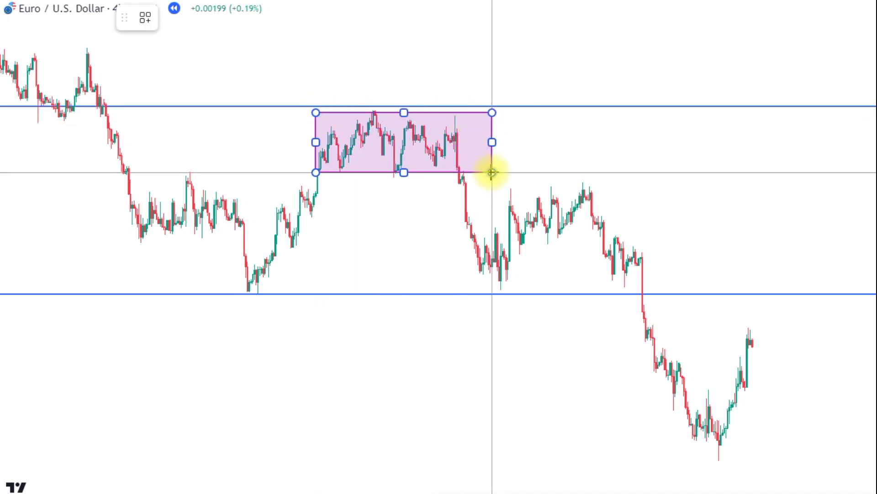
left_click_drag(402, 113, 402, 110)
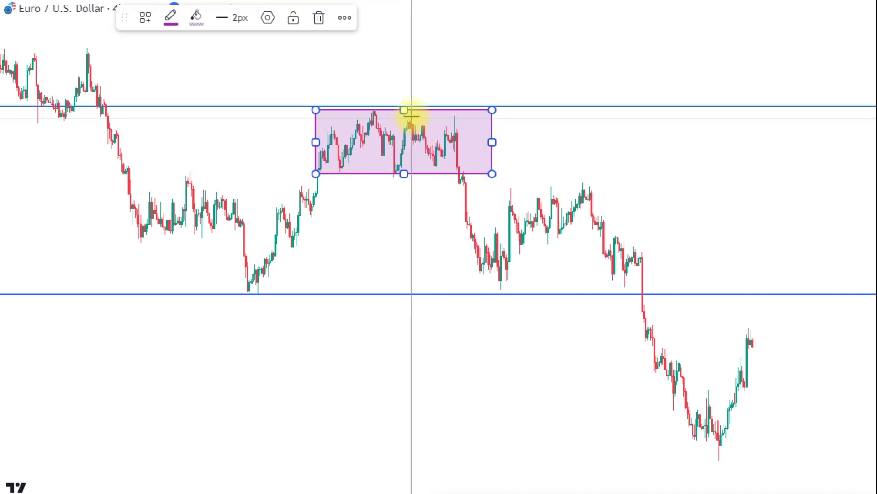
left_click(119, 111)
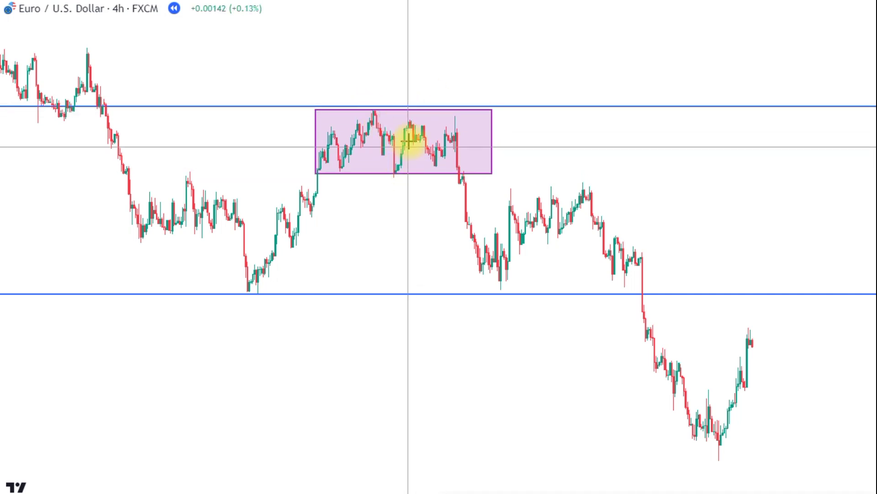
left_click(454, 127)
left_click(412, 196)
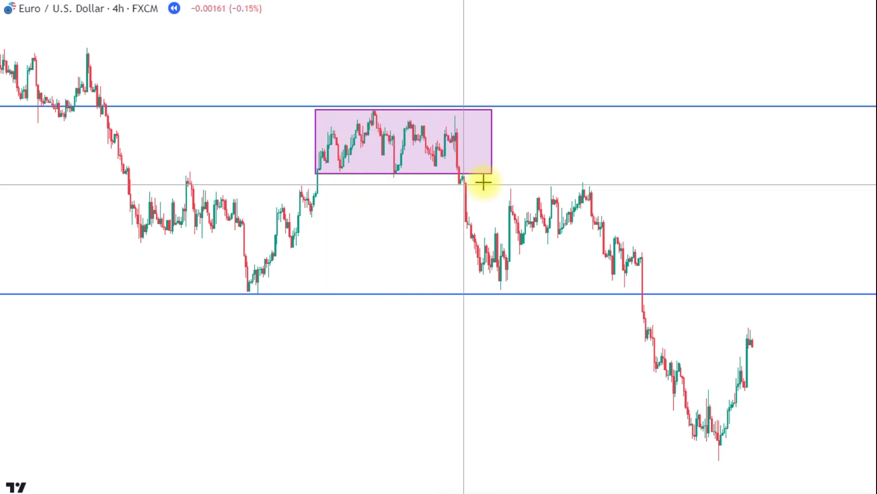
Step: Reselect the consolidation box and adjust its edges against the sideways candles
left_click(470, 172)
left_click(478, 178)
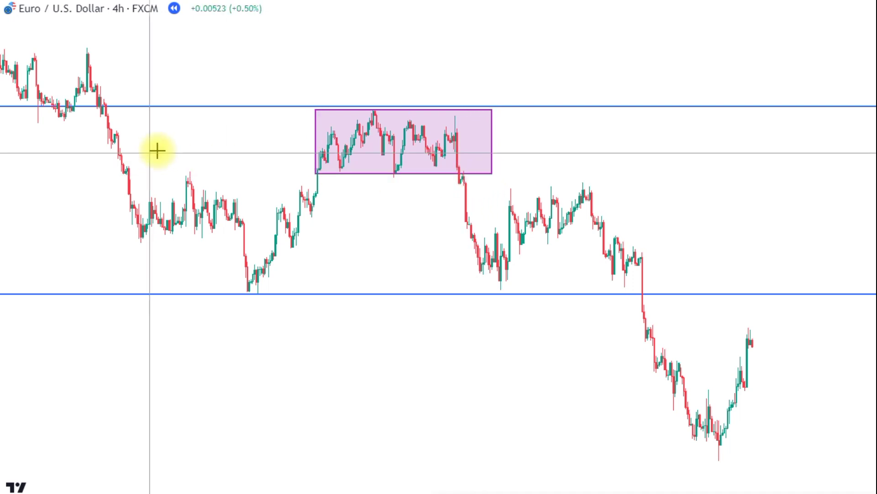
left_click(463, 176)
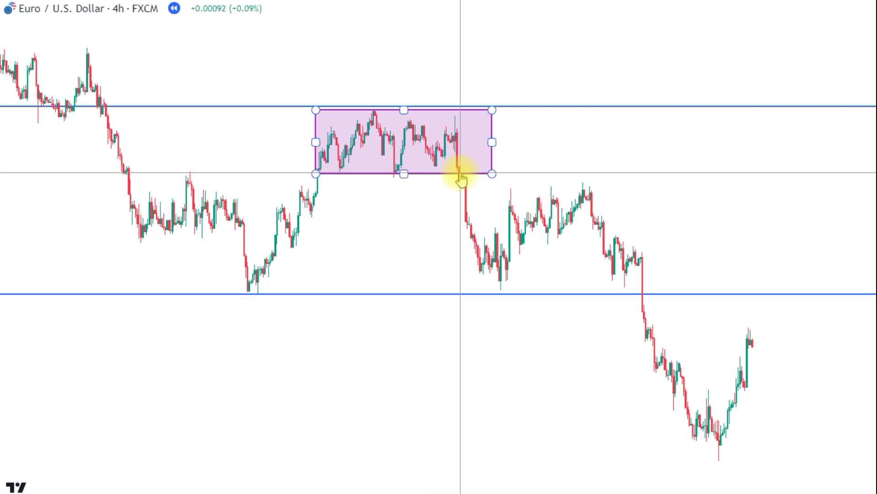
left_click(459, 177)
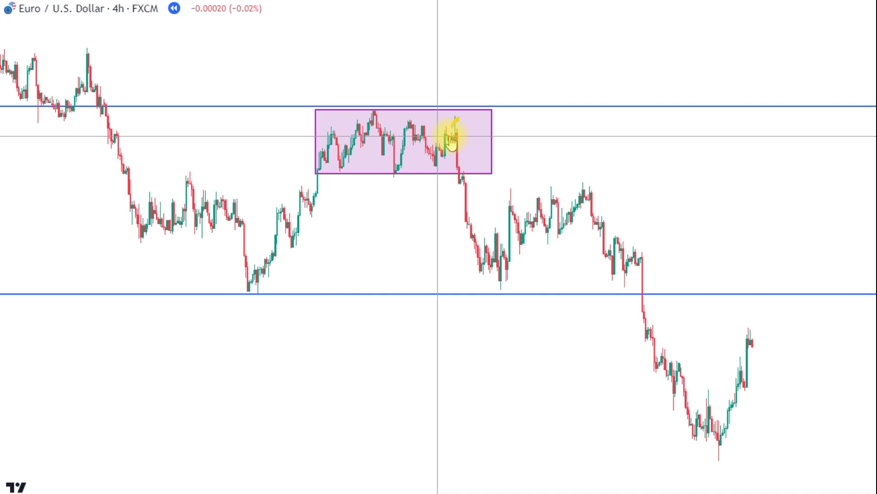
left_click_drag(458, 145, 463, 176)
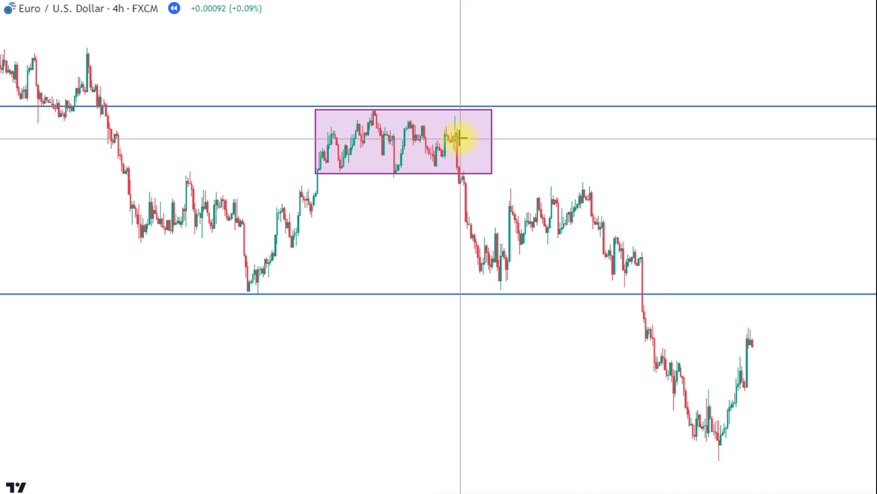
mouse_move(460, 136)
left_mouse_down()
mouse_move(455, 152)
mouse_move(470, 144)
mouse_move(470, 166)
left_mouse_up()
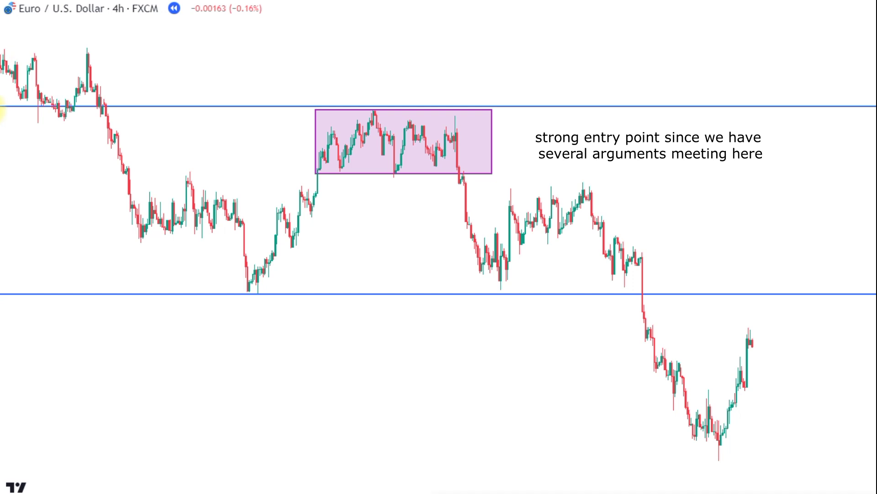
Step: Place a short position at the box's lower right edge with its stop at 0.01811
left_click(459, 167)
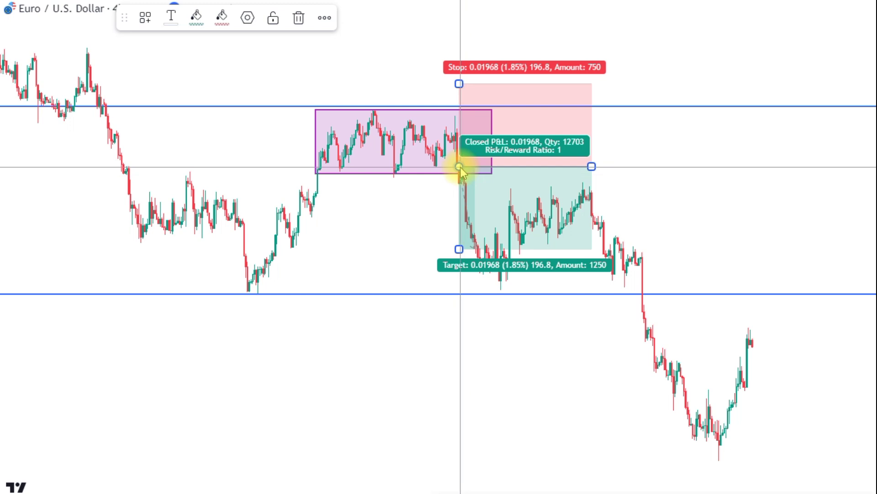
left_click_drag(459, 84, 459, 90)
left_click(431, 66)
left_click(457, 92)
left_click(452, 94)
left_click(458, 92)
left_click(452, 98)
left_click(458, 92)
left_click(280, 92)
left_click(480, 110)
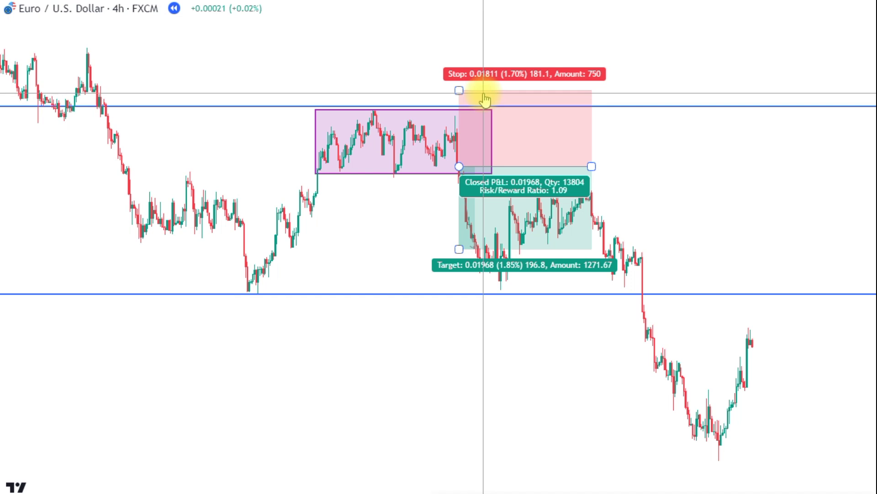
Step: Drag the short's target far below the lower line to 0.05448
left_click(486, 317)
left_click(456, 248)
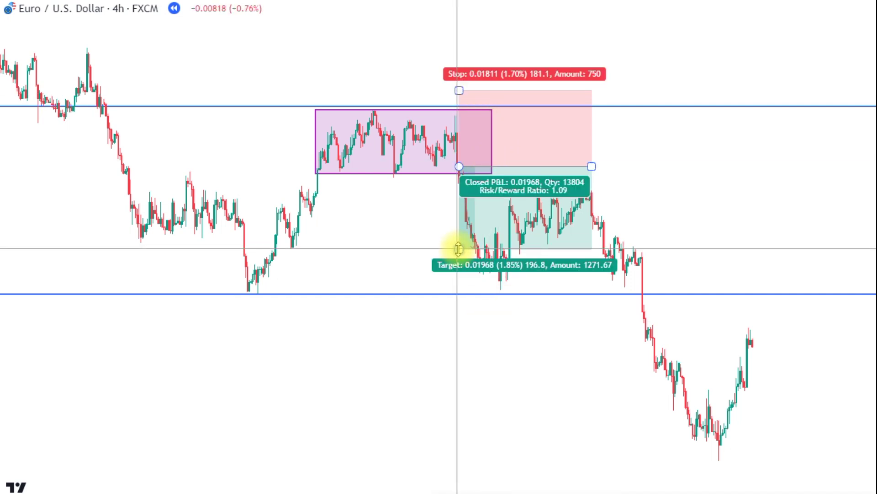
left_click_drag(458, 250, 459, 294)
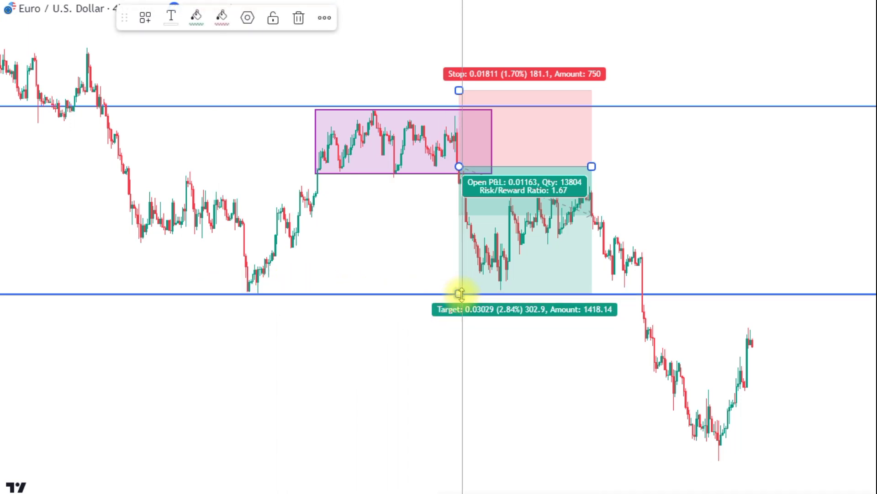
mouse_move(460, 293)
left_mouse_down()
mouse_move(529, 416)
mouse_move(564, 448)
mouse_move(591, 393)
left_mouse_up()
left_click(638, 407)
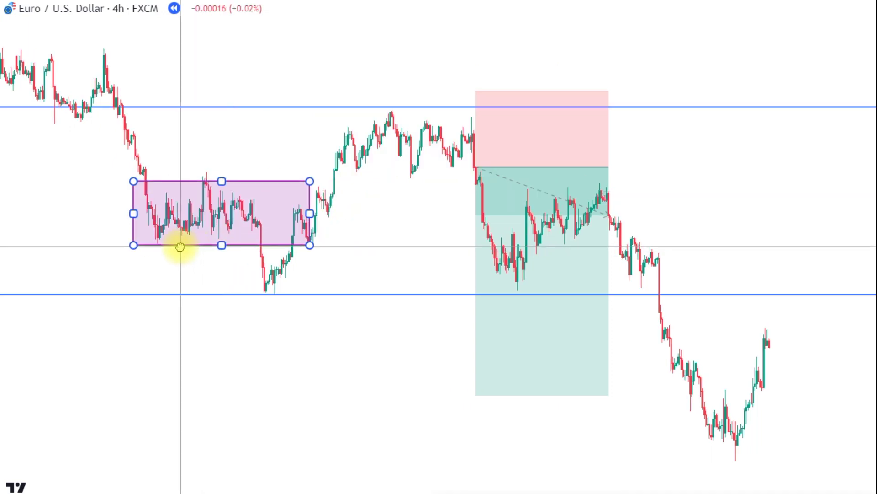
Step: Move the purple box to the lower consolidation, trim its edges and stretch it across the short
left_click_drag(178, 245, 178, 242)
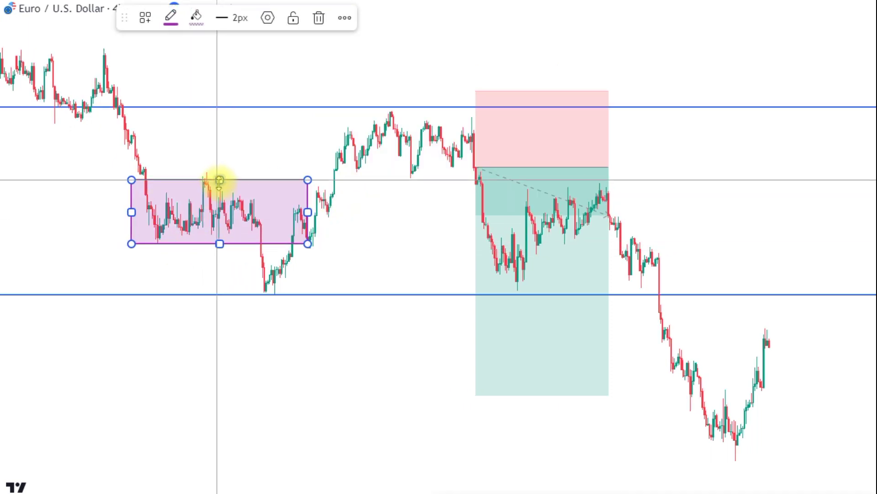
left_click_drag(219, 180, 219, 184)
left_click_drag(220, 243, 219, 242)
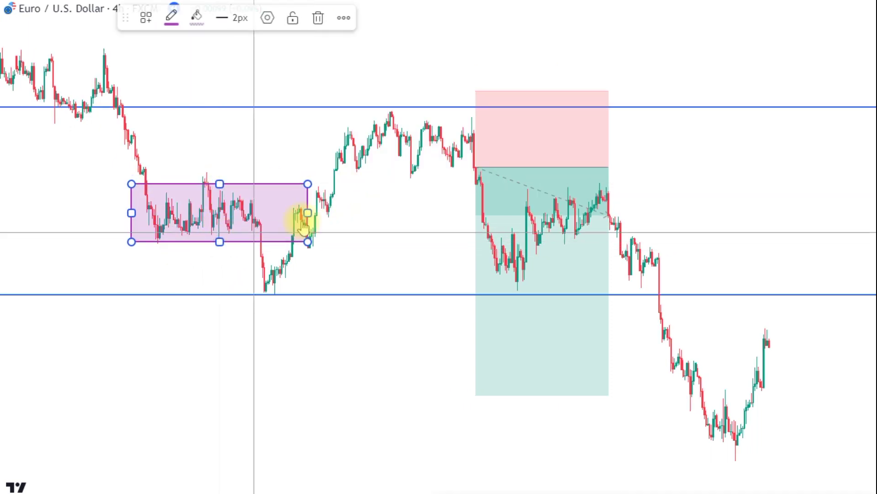
left_click_drag(308, 213, 695, 225)
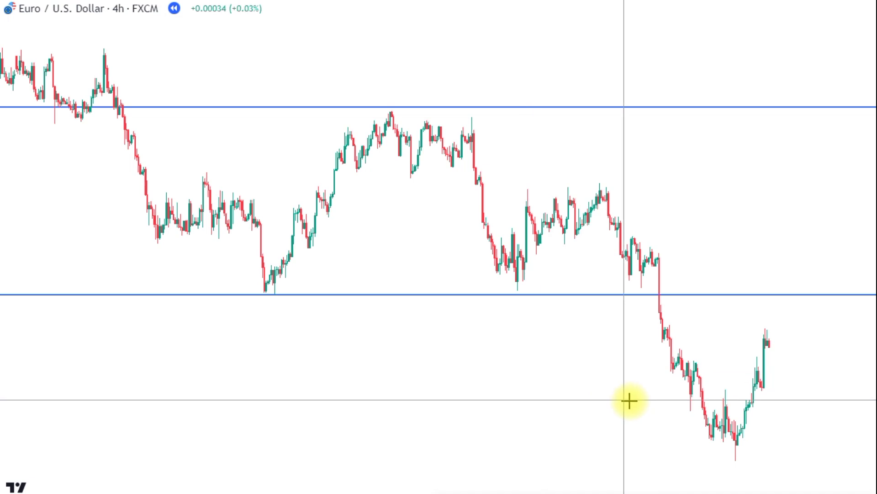
left_click_drag(596, 394, 415, 342)
left_click_drag(67, 264, 415, 267)
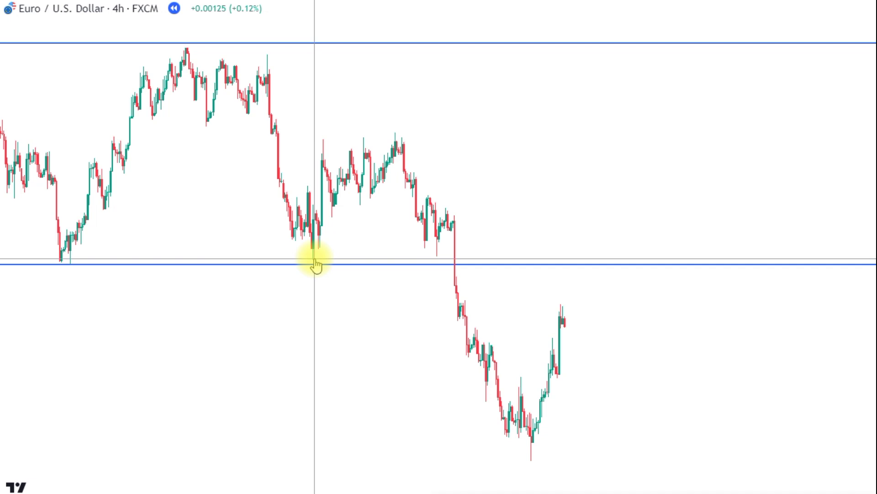
Step: With the Brush, circle the candle low and the breakdown candle touching the lower support line
left_click(1, 157)
left_click(10, 140)
mouse_move(331, 252)
left_mouse_down()
mouse_move(313, 272)
mouse_move(319, 258)
mouse_move(334, 255)
left_mouse_up()
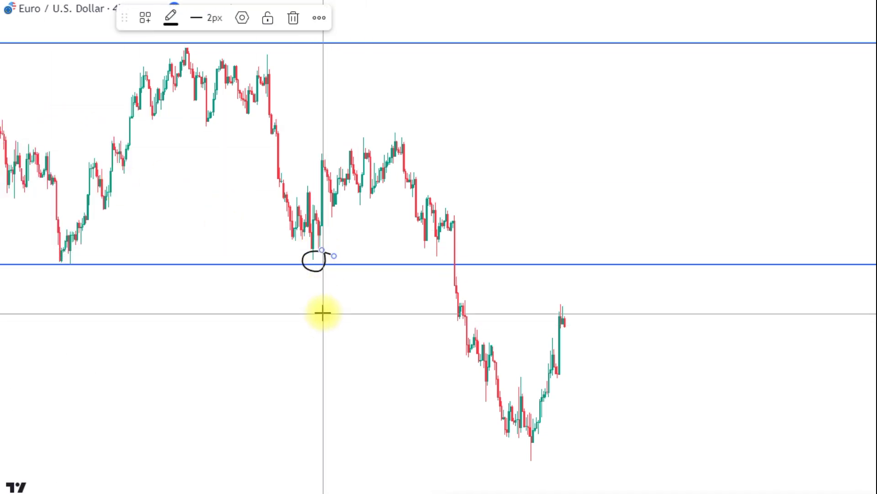
mouse_move(475, 256)
left_mouse_down()
mouse_move(444, 257)
mouse_move(454, 275)
mouse_move(431, 251)
left_mouse_up()
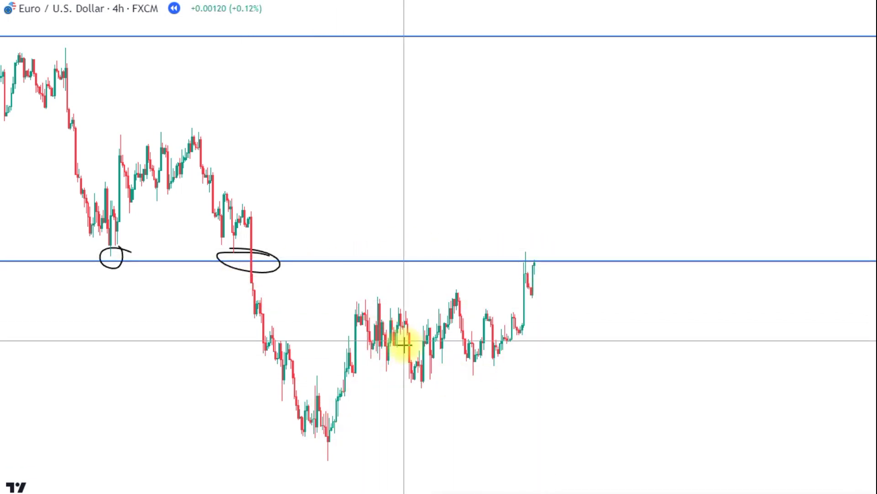
Step: Zoom into the recent candles and brush-circle the two retests of the blue line
left_click(530, 262)
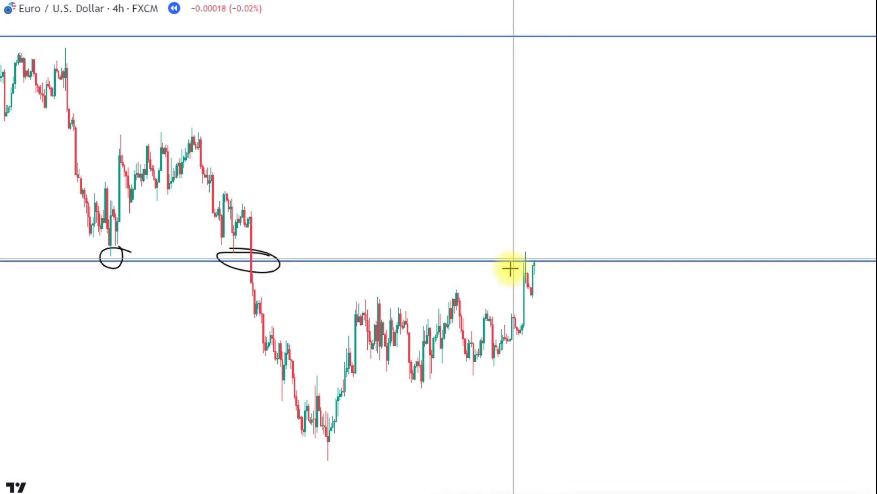
scroll(530, 267, "up", 3)
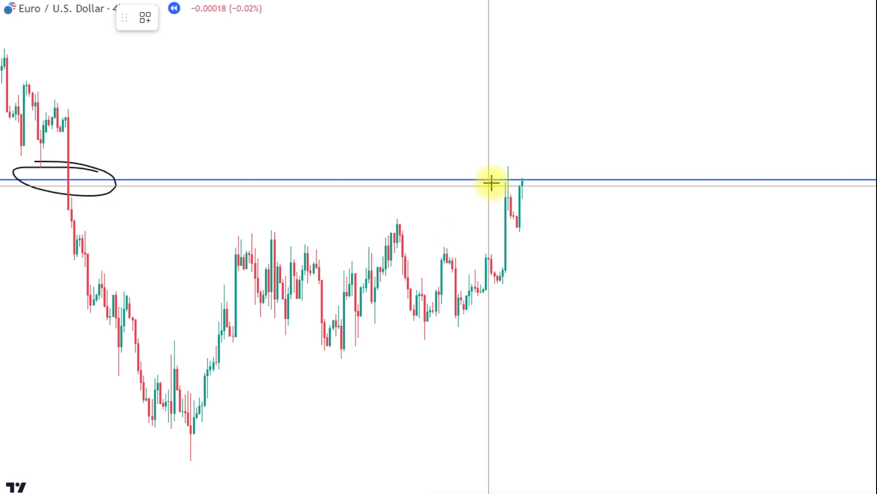
mouse_move(510, 173)
left_mouse_down()
mouse_move(488, 179)
mouse_move(505, 180)
left_mouse_up()
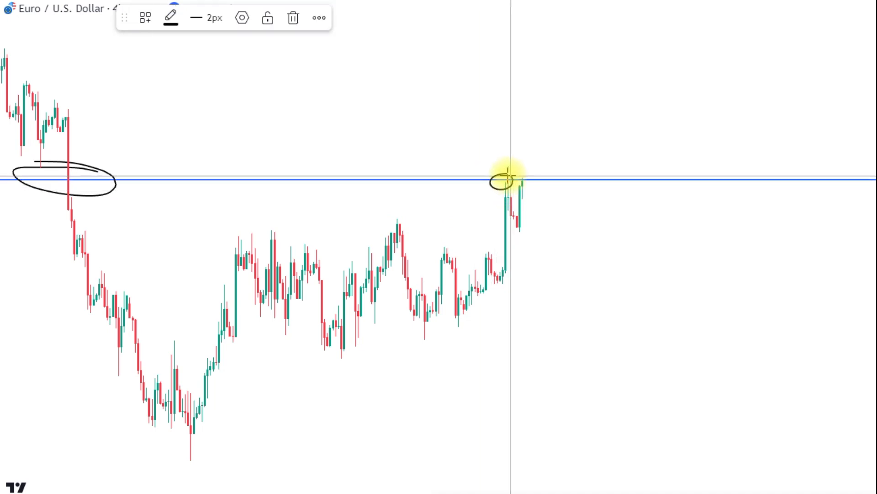
left_click(525, 178)
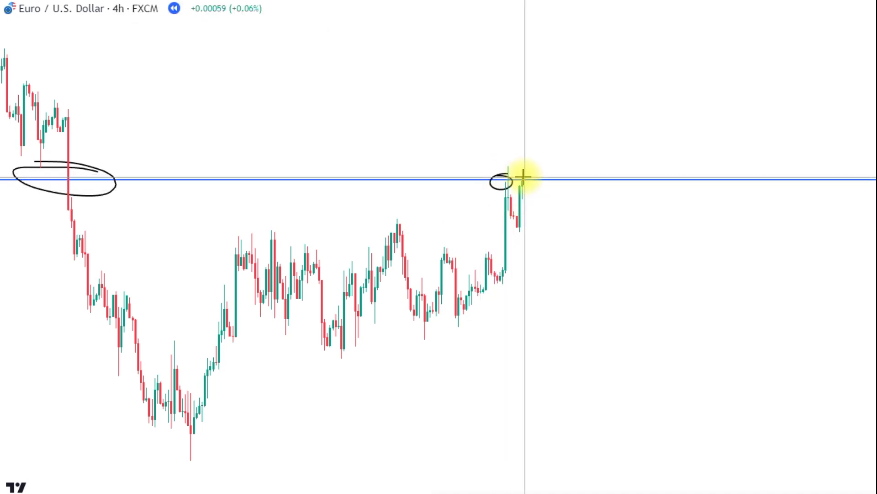
mouse_move(524, 172)
left_mouse_down()
mouse_move(515, 178)
mouse_move(523, 190)
mouse_move(519, 175)
left_mouse_up()
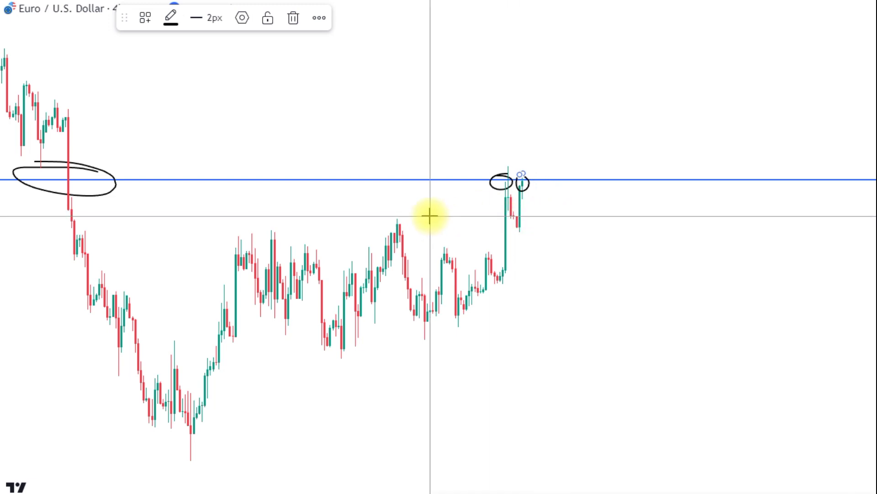
left_click_drag(532, 157, 519, 157)
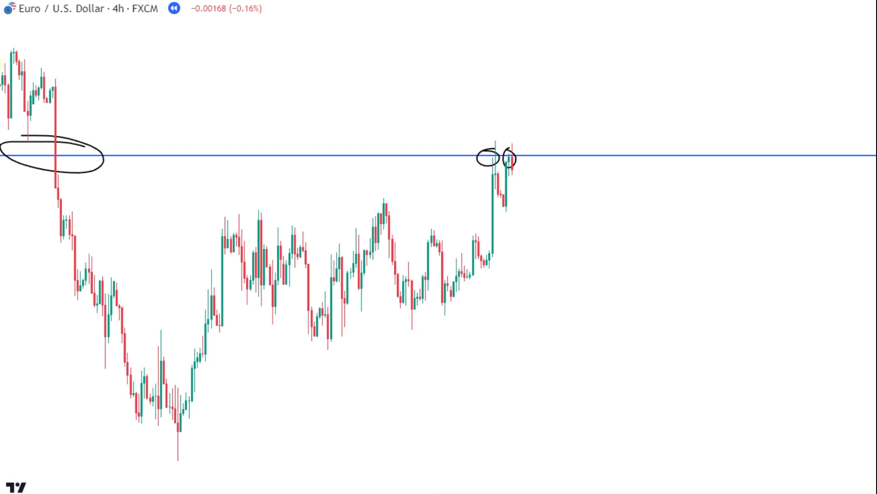
Step: Place a short at the retest candles, stop above the blue line, target stretched well below
left_click(2, 111)
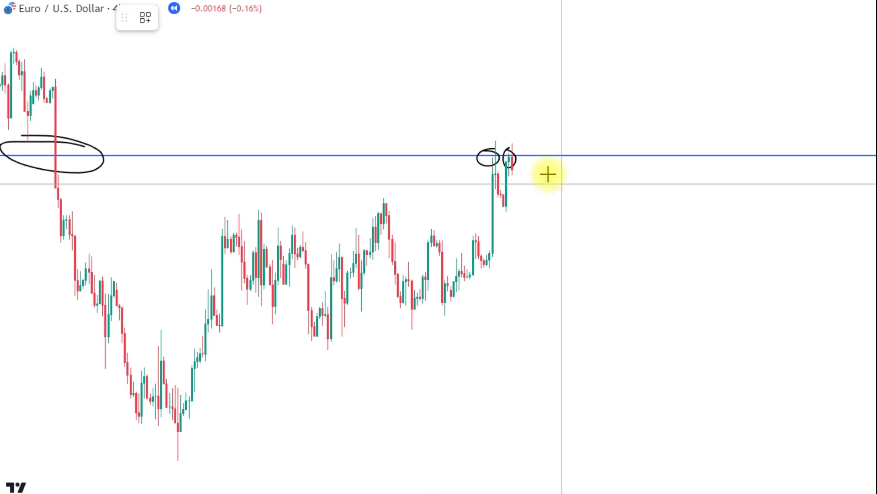
left_click(516, 169)
scroll(544, 196, "down", 3)
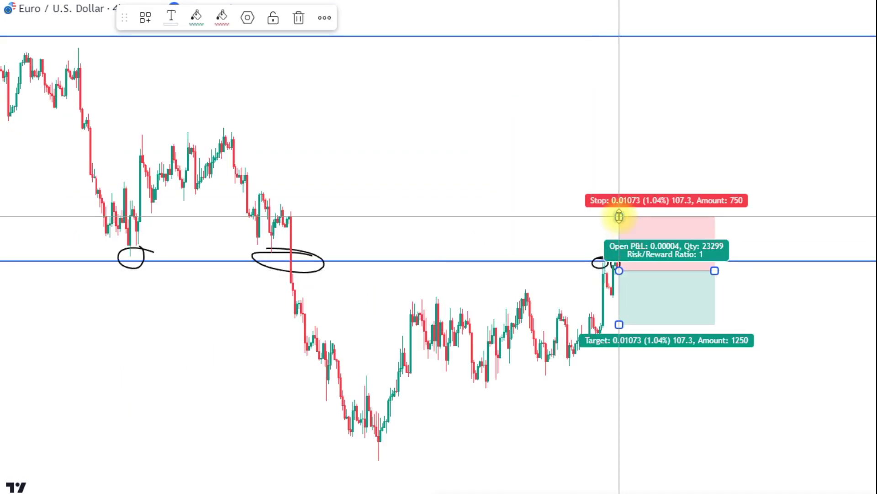
mouse_move(619, 212)
left_mouse_down()
mouse_move(627, 180)
mouse_move(621, 187)
left_mouse_up()
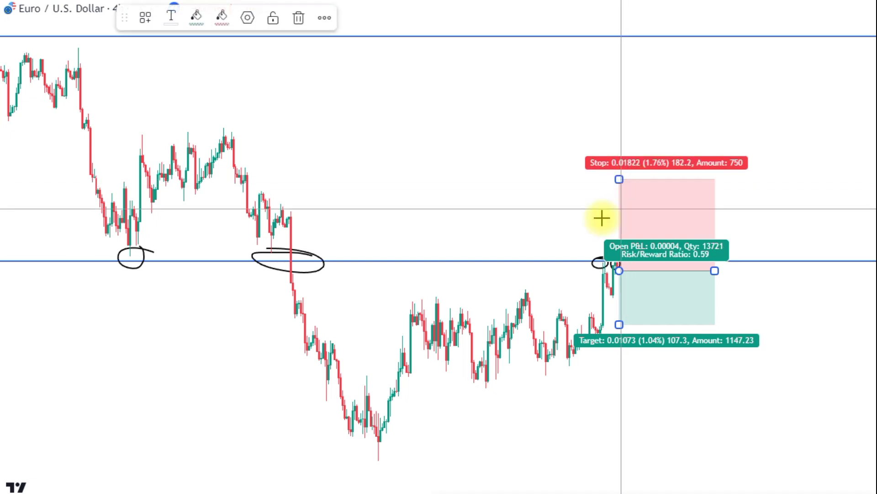
mouse_move(620, 345)
left_mouse_down()
mouse_move(613, 435)
mouse_move(614, 421)
left_mouse_up()
left_click(490, 446)
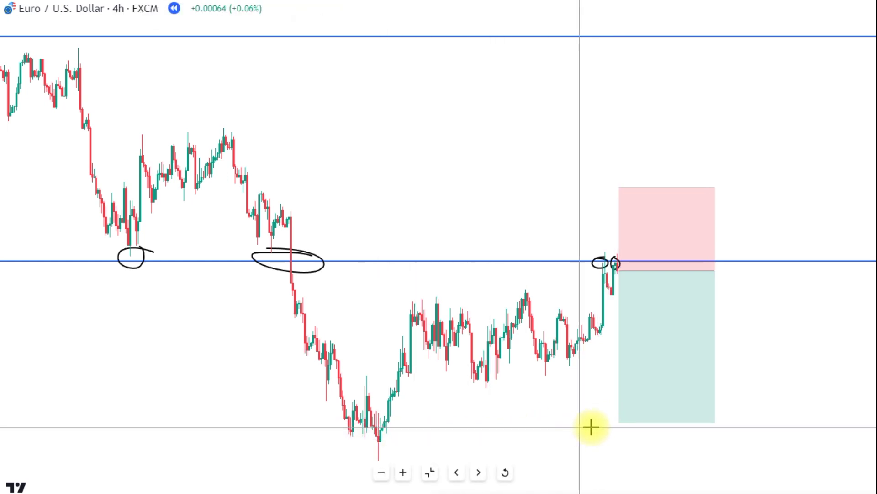